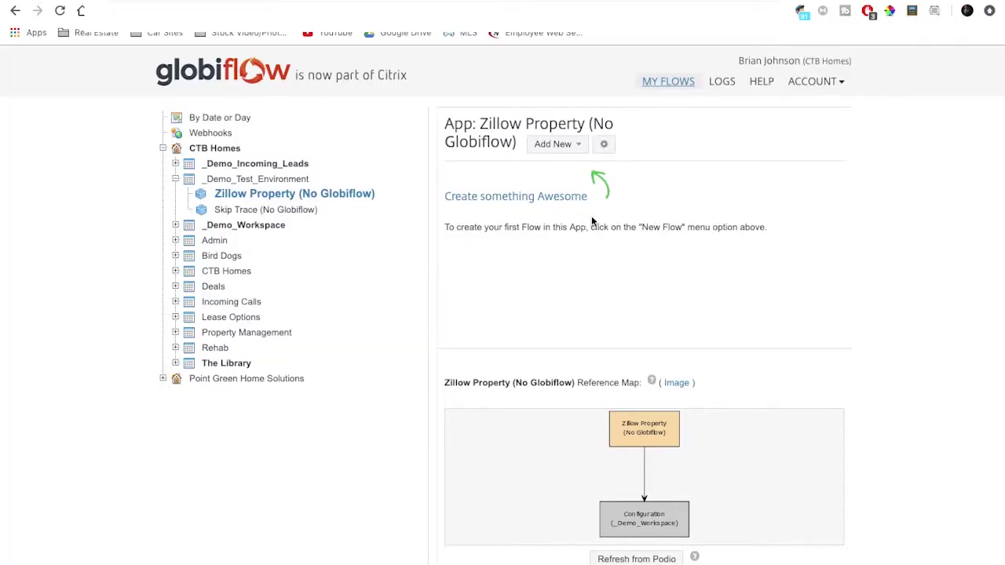
Step: Check the Skip Trace (No Globiflow) flows, then start a new Zillow Property record
{"action": "left_click", "coordinate": [244, 212]}
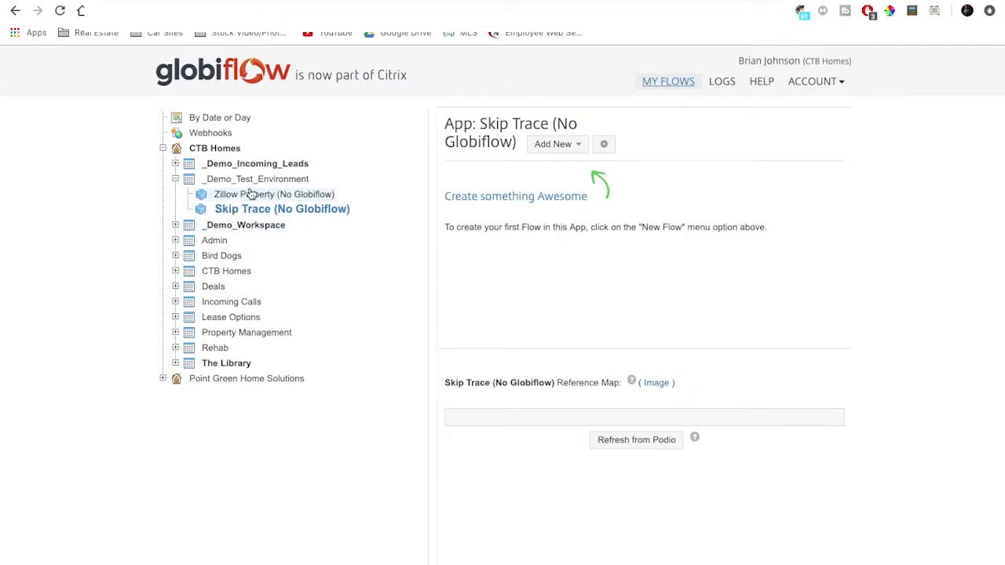
{"action": "left_click", "coordinate": [251, 197]}
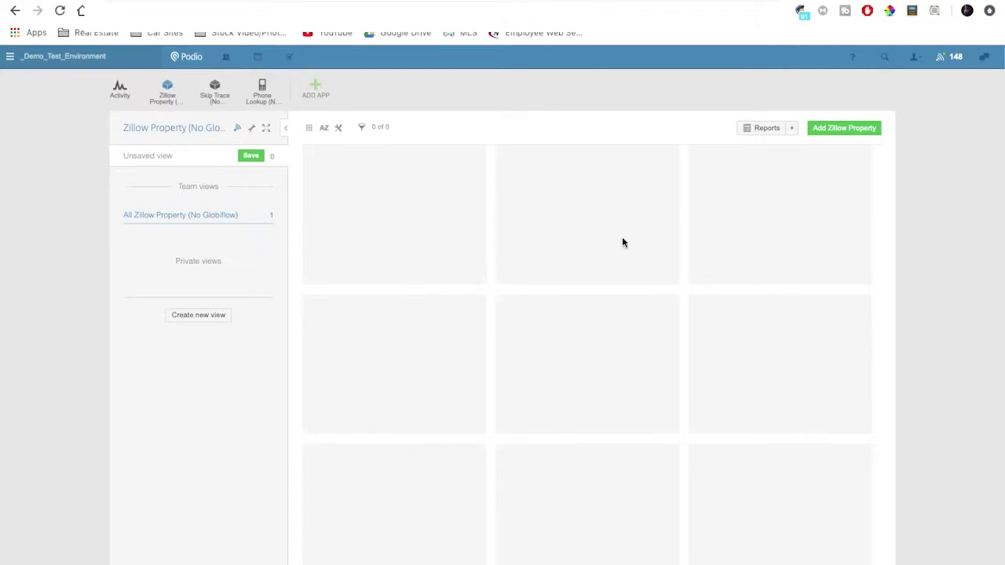
{"action": "left_click", "coordinate": [840, 131]}
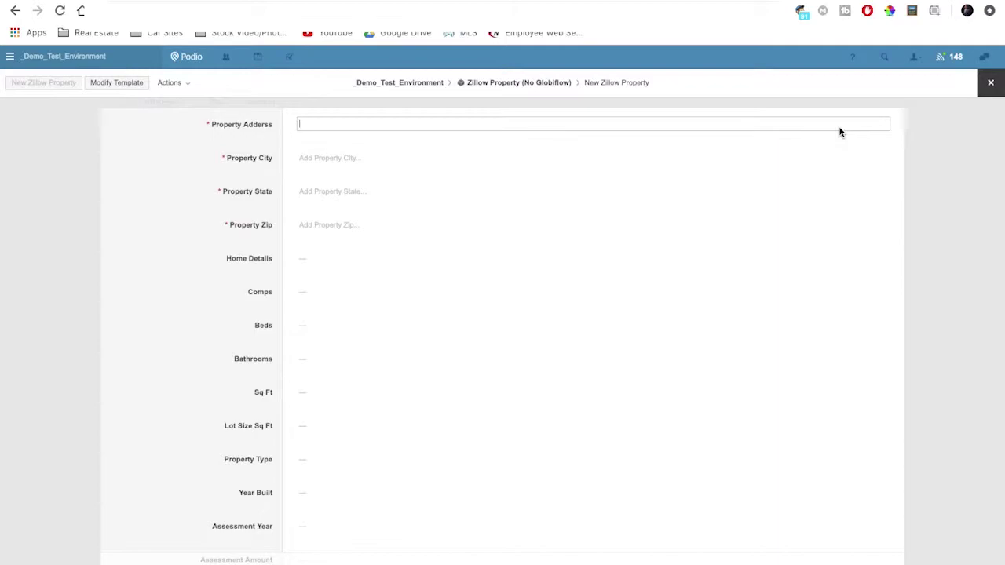
Step: Enter the property's street address, city, state (NE) and zip code
{"action": "key", "text": "Tab"}
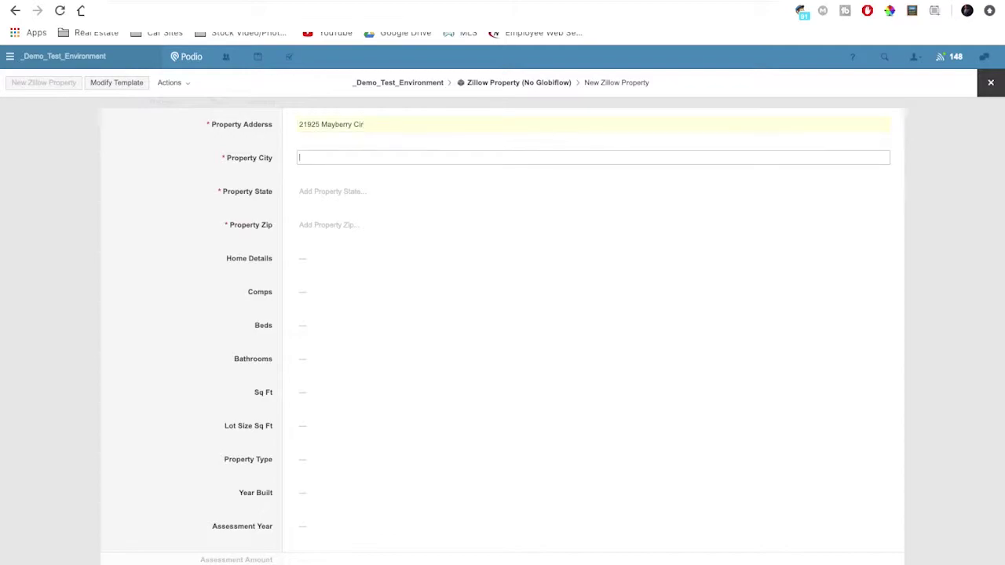
{"action": "type", "text": "Elkhorn"}
{"action": "key", "text": "Tab"}
{"action": "type", "text": "NE"}
{"action": "key", "text": "Tab"}
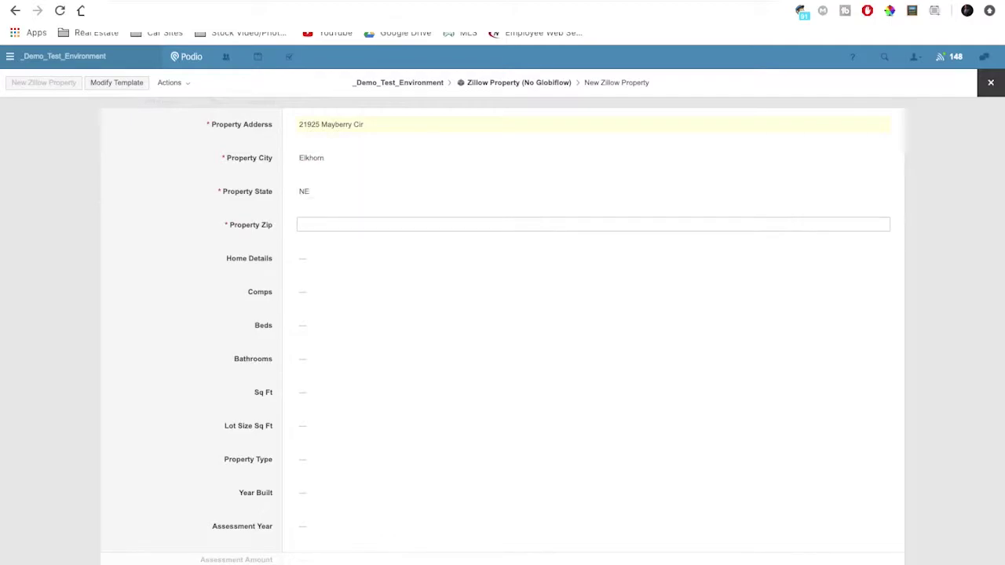
{"action": "type", "text": "68022"}
Step: Save the Zillow Property item and scroll down to its empty Zillow XML Link and Paste fields
{"action": "key", "text": "Return"}
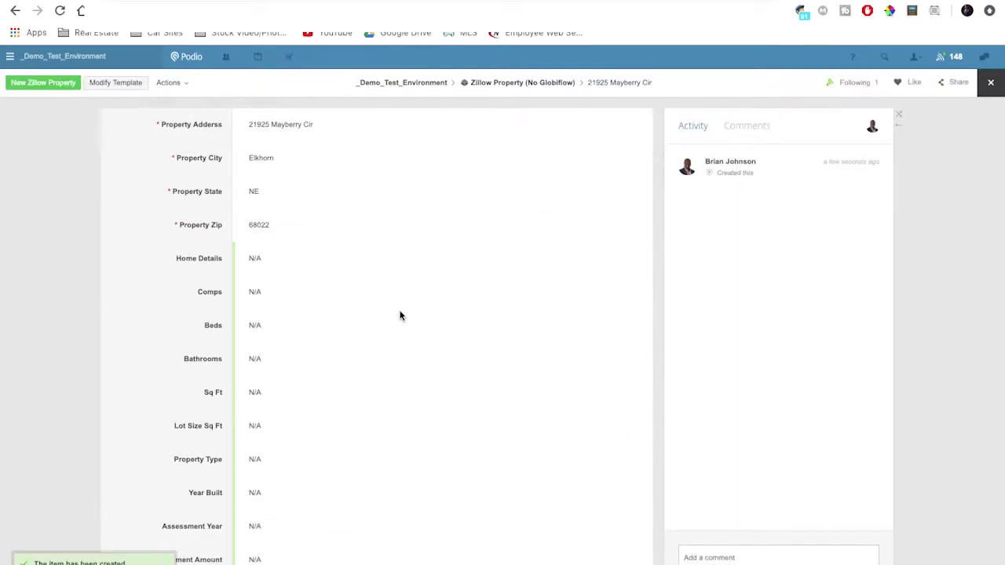
{"action": "scroll", "coordinate": [312, 291], "scroll_direction": "down", "scroll_amount": 1}
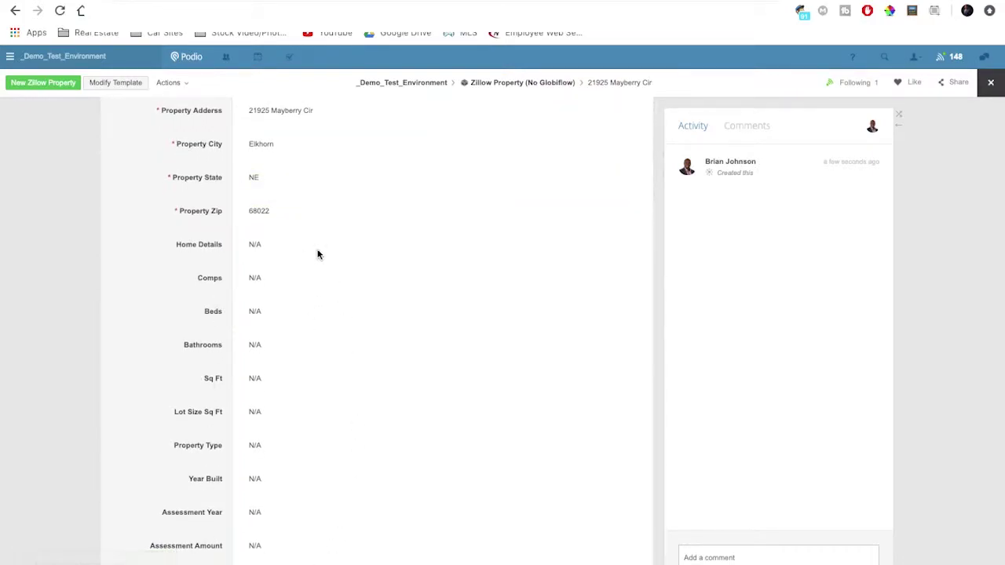
{"action": "scroll", "coordinate": [359, 490], "scroll_direction": "down", "scroll_amount": 3}
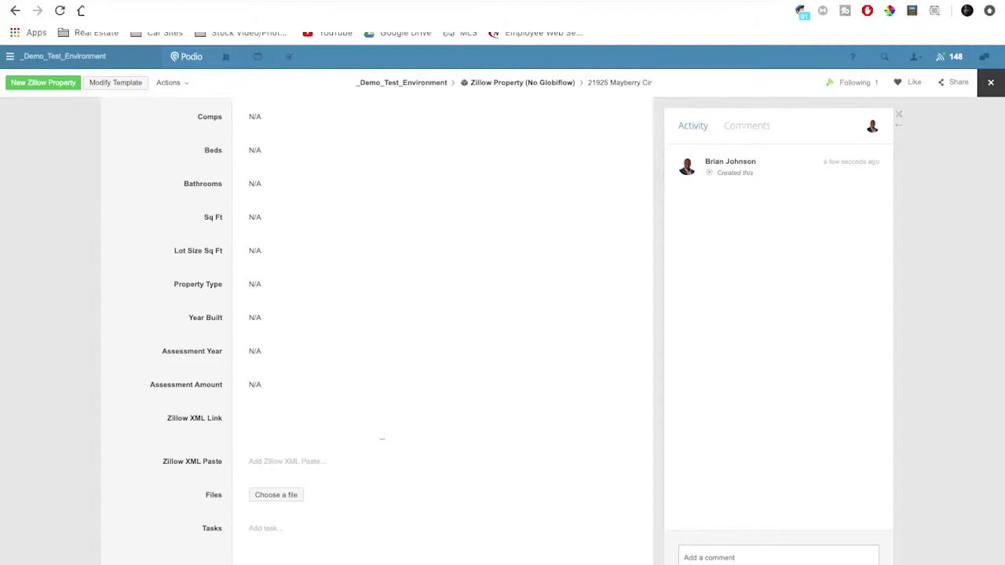
{"action": "left_click", "coordinate": [380, 428]}
Step: Paste the Zillow XML into Zillow XML Paste to auto-fill 3 beds, 4.0 baths, 3310 sq ft, built 2007
{"action": "left_click", "coordinate": [308, 464]}
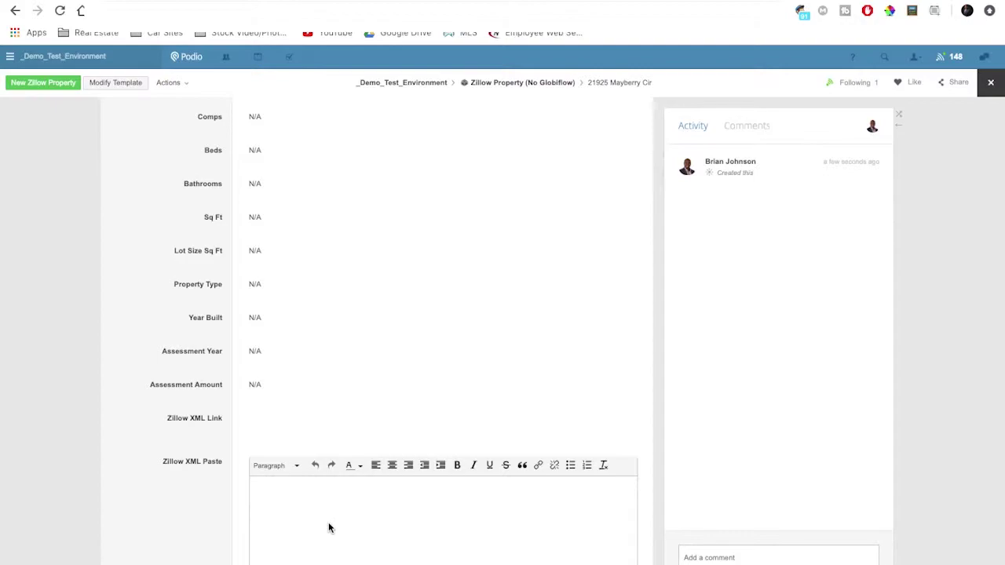
{"action": "key", "text": "ctrl+v"}
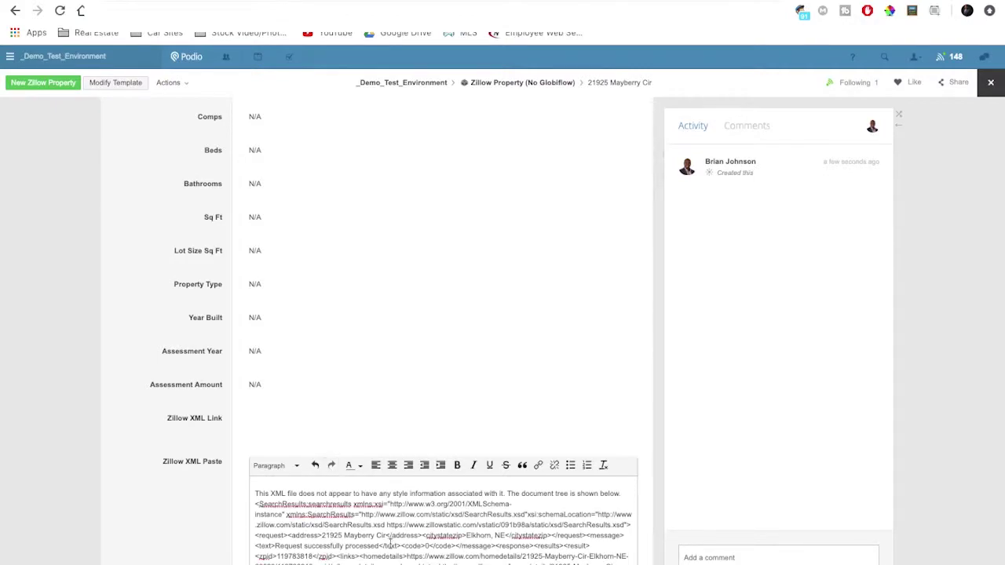
{"action": "scroll", "coordinate": [398, 552], "scroll_direction": "down", "scroll_amount": 5}
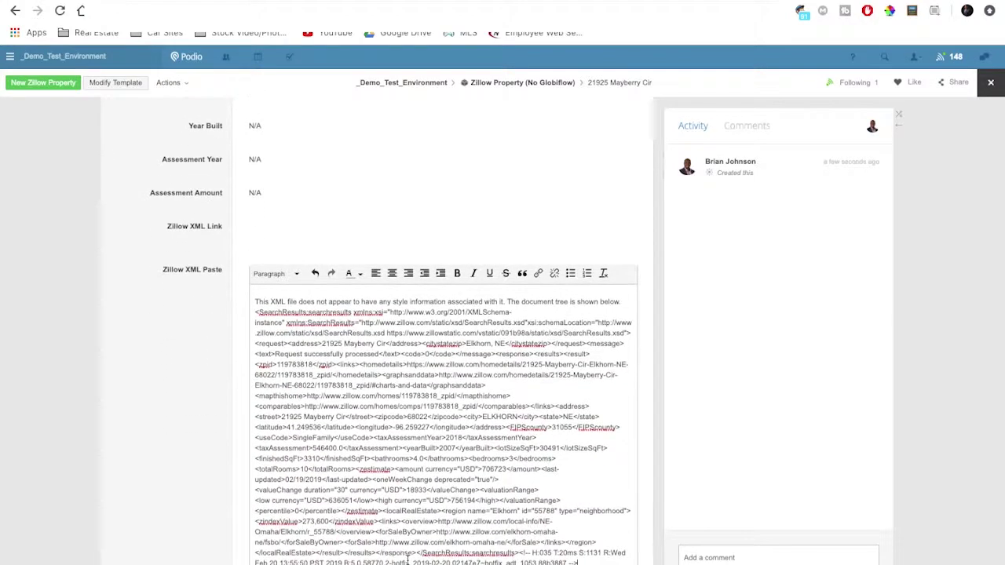
{"action": "scroll", "coordinate": [407, 470], "scroll_direction": "up", "scroll_amount": 6}
{"action": "scroll", "coordinate": [395, 393], "scroll_direction": "up", "scroll_amount": 3}
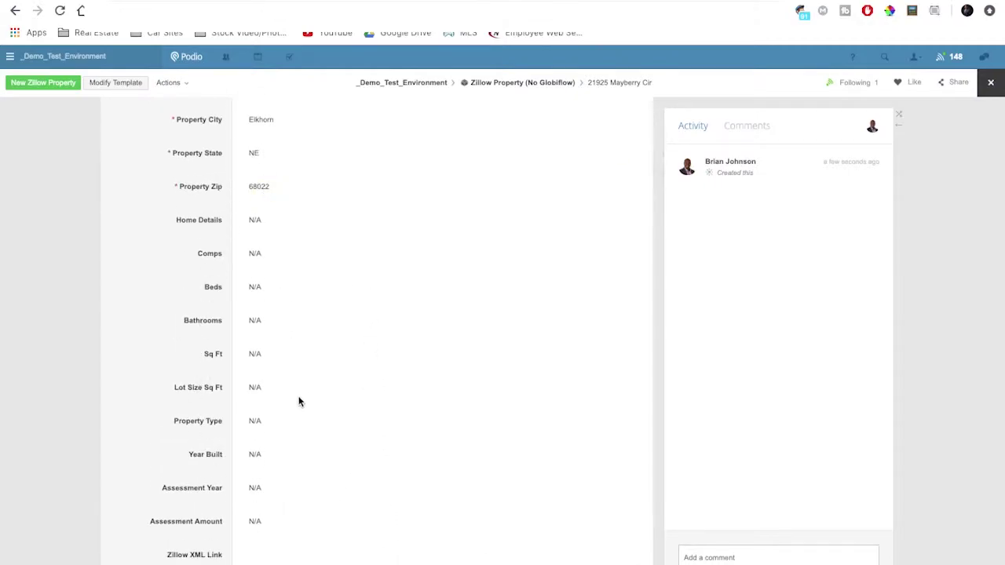
{"action": "scroll", "coordinate": [312, 413], "scroll_direction": "down", "scroll_amount": 3}
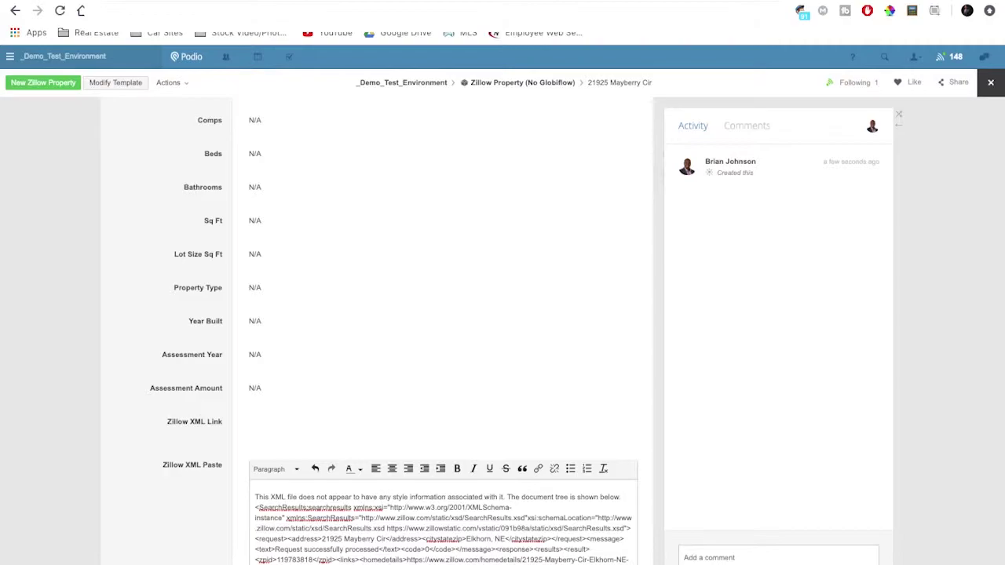
{"action": "scroll", "coordinate": [312, 413], "scroll_direction": "down", "scroll_amount": 3}
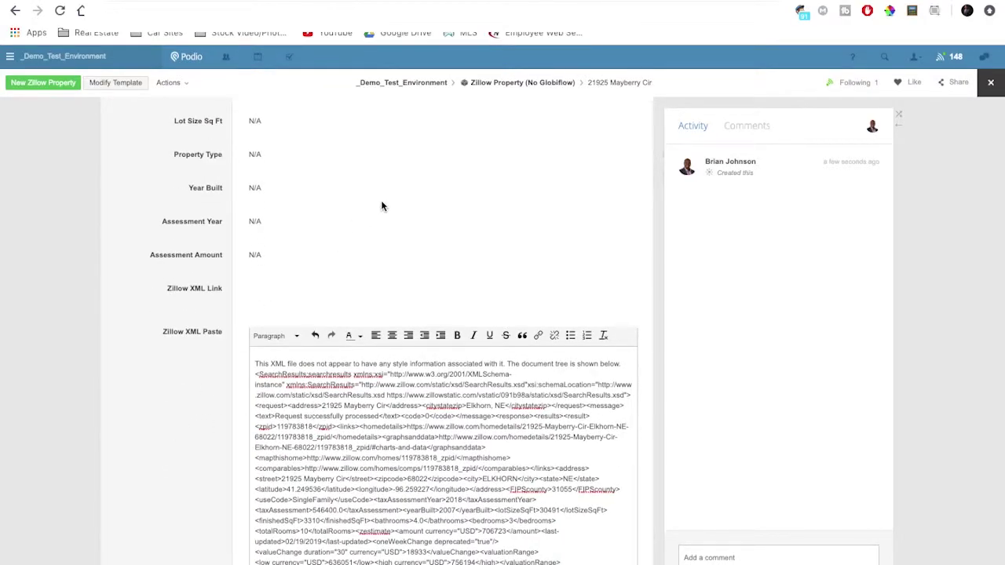
{"action": "left_click", "coordinate": [480, 218]}
{"action": "scroll", "coordinate": [481, 223], "scroll_direction": "up", "scroll_amount": 6}
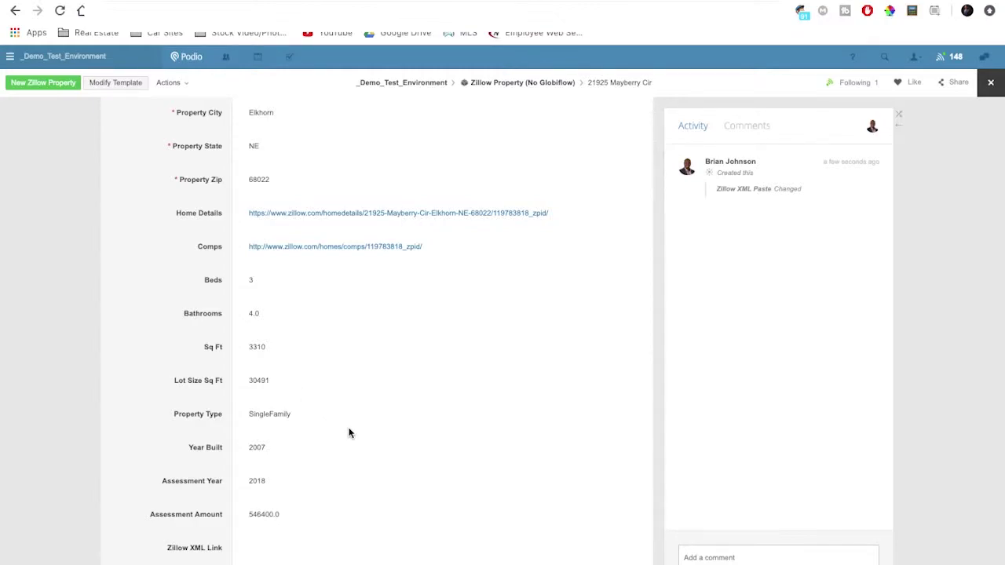
{"action": "scroll", "coordinate": [348, 433], "scroll_direction": "down", "scroll_amount": 1}
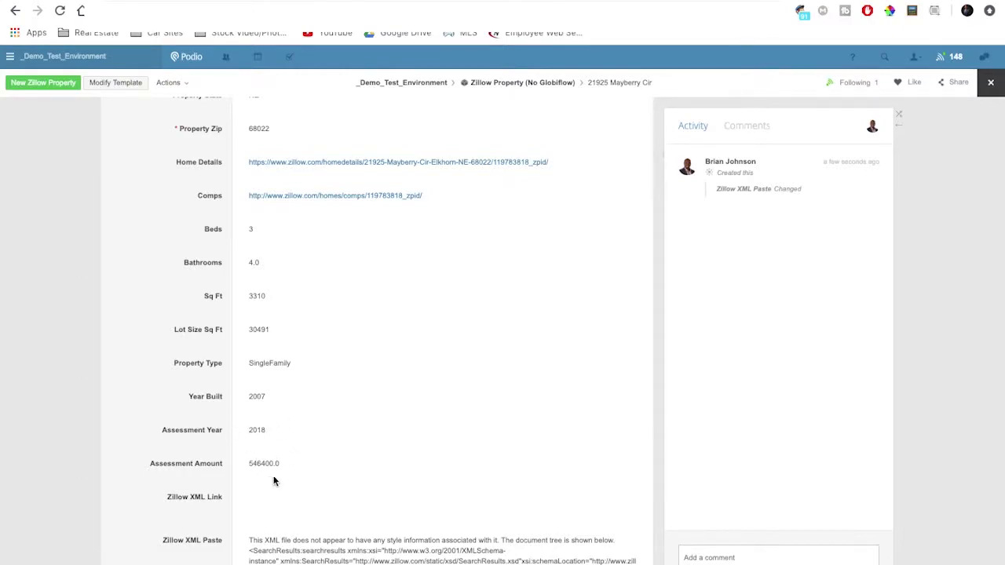
{"action": "scroll", "coordinate": [495, 244], "scroll_direction": "up", "scroll_amount": 3}
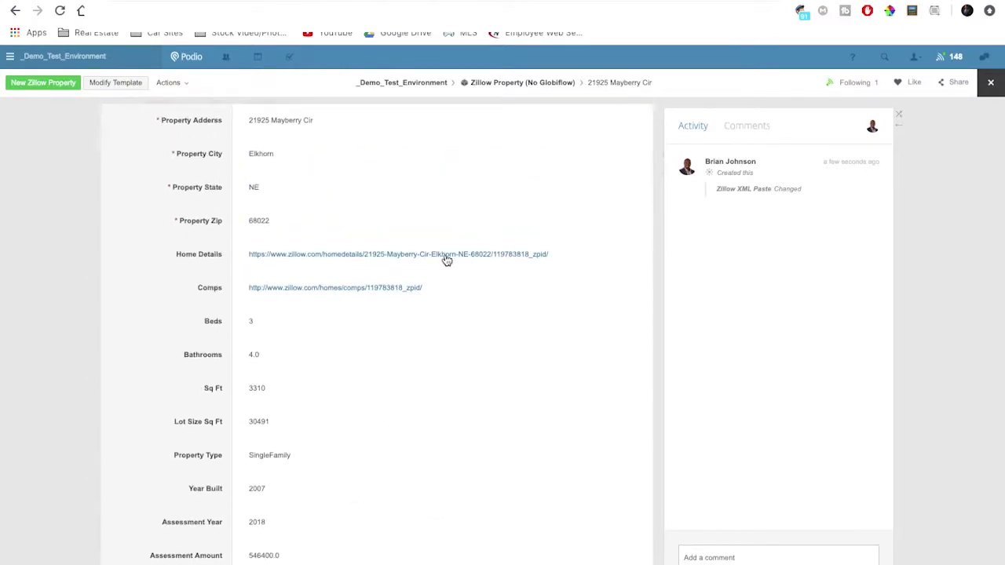
Step: Review the property's Zillow home details page, then return to the Podio record
{"action": "left_click", "coordinate": [445, 256]}
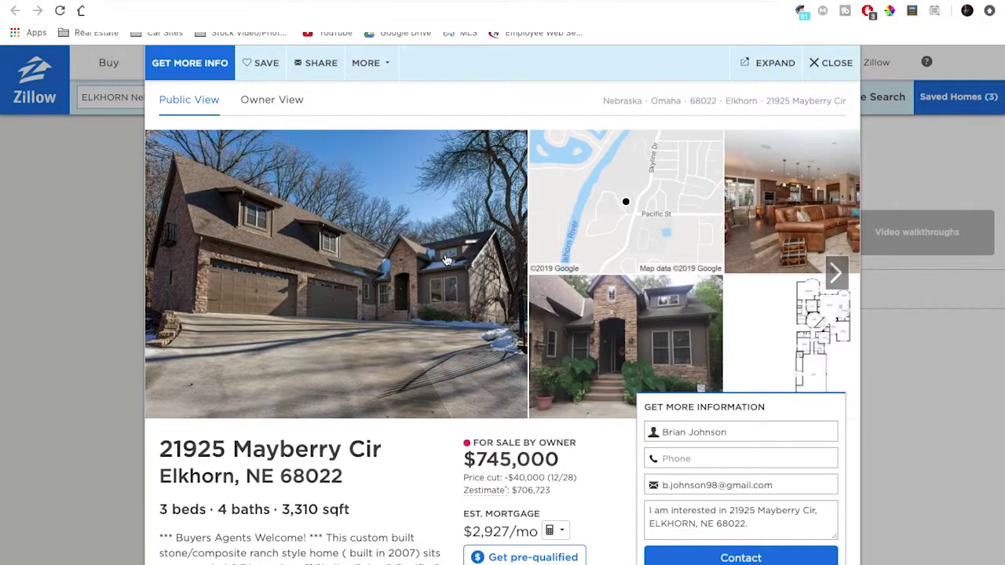
{"action": "scroll", "coordinate": [360, 428], "scroll_direction": "down", "scroll_amount": 3}
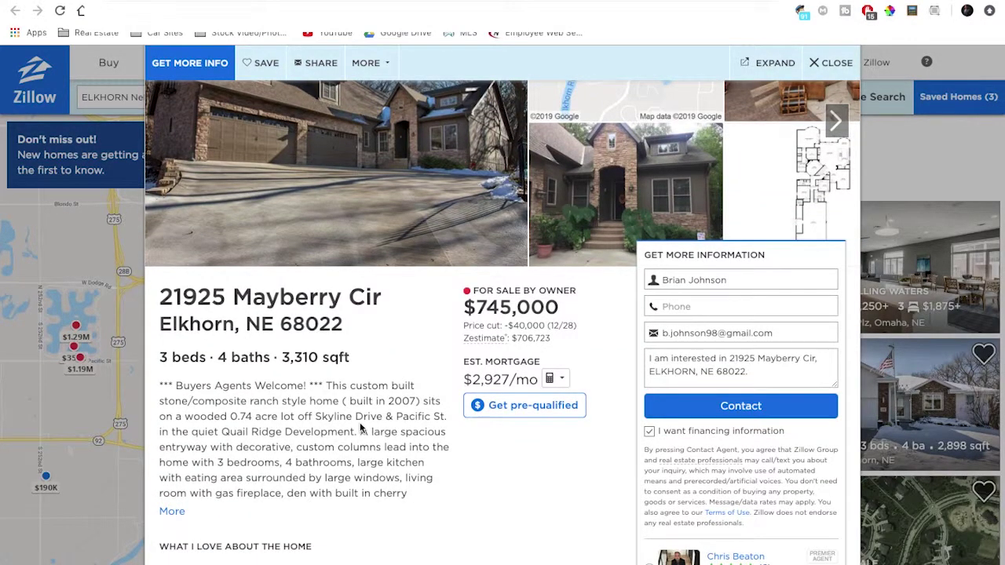
{"action": "scroll", "coordinate": [361, 428], "scroll_direction": "up", "scroll_amount": 3}
{"action": "key", "text": "ctrl+Tab"}
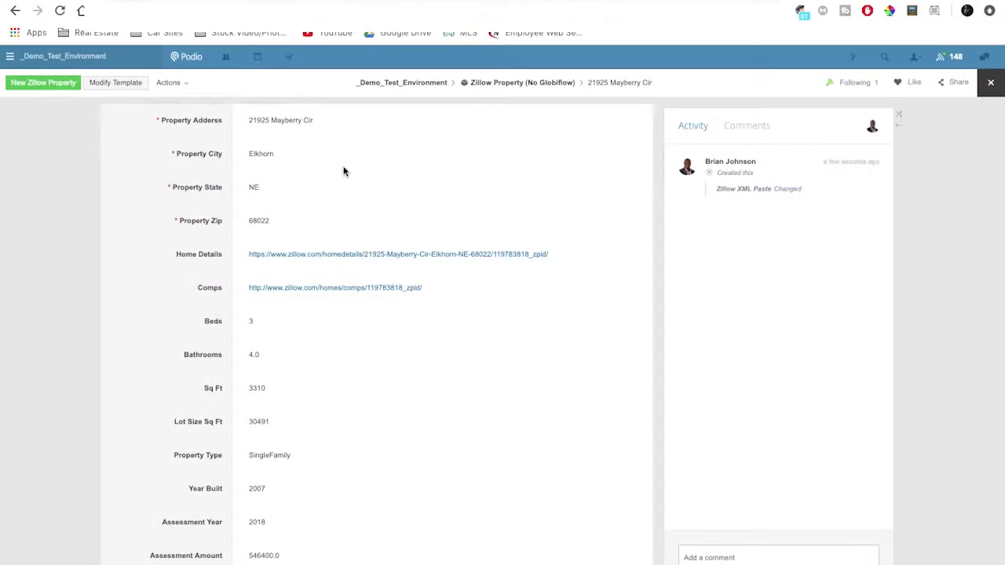
Step: Open the record's Comps link and browse the Zillow comparable recent sales
{"action": "left_click", "coordinate": [333, 289]}
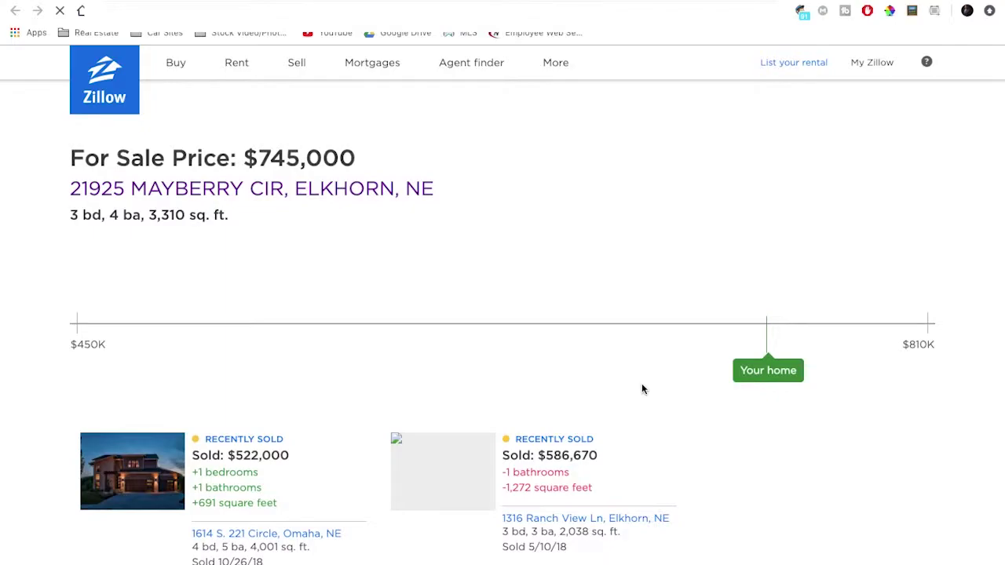
{"action": "scroll", "coordinate": [605, 424], "scroll_direction": "down", "scroll_amount": 3}
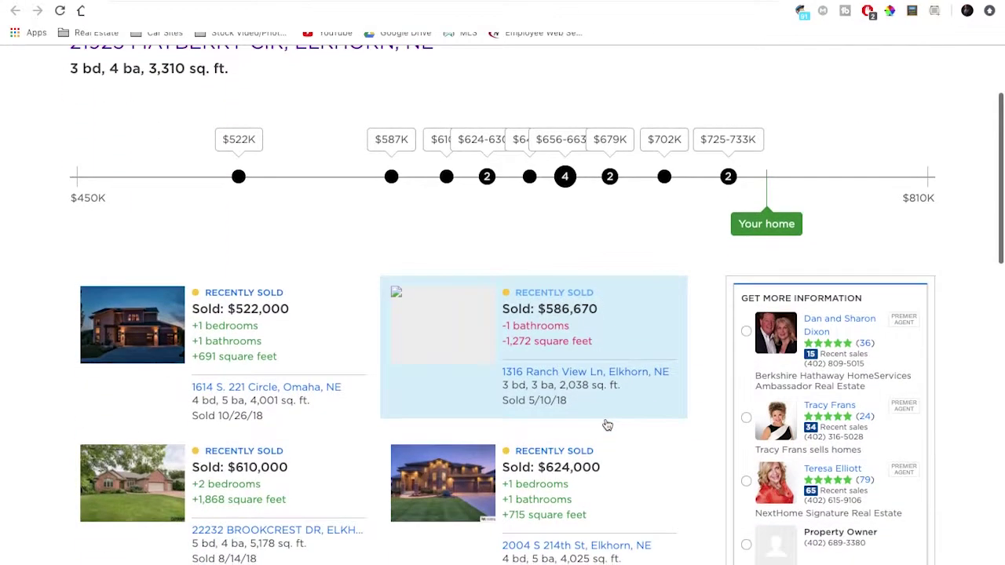
{"action": "scroll", "coordinate": [605, 424], "scroll_direction": "down", "scroll_amount": 2}
{"action": "scroll", "coordinate": [605, 424], "scroll_direction": "down", "scroll_amount": 3}
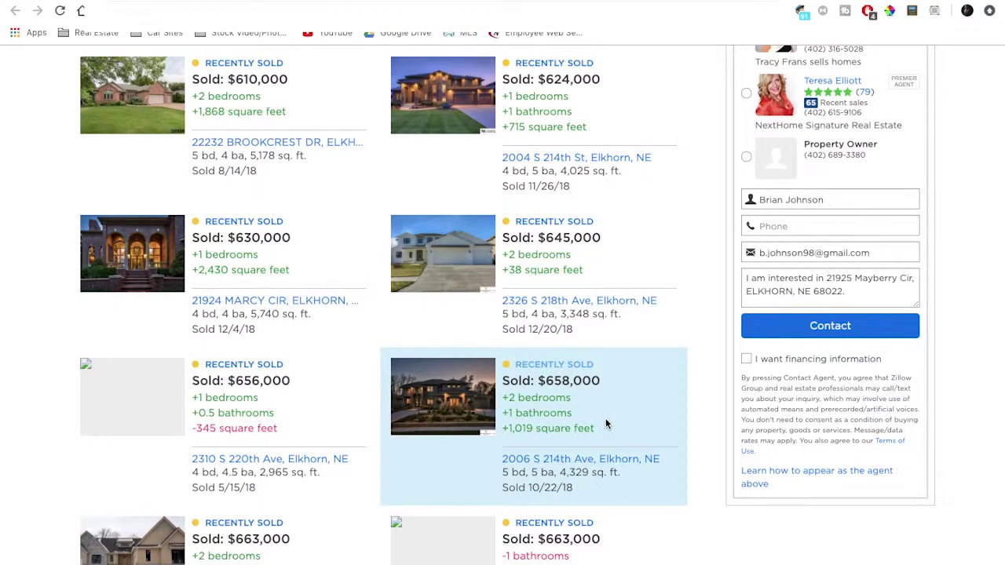
{"action": "scroll", "coordinate": [605, 424], "scroll_direction": "down", "scroll_amount": 1}
{"action": "scroll", "coordinate": [605, 423], "scroll_direction": "down", "scroll_amount": 1}
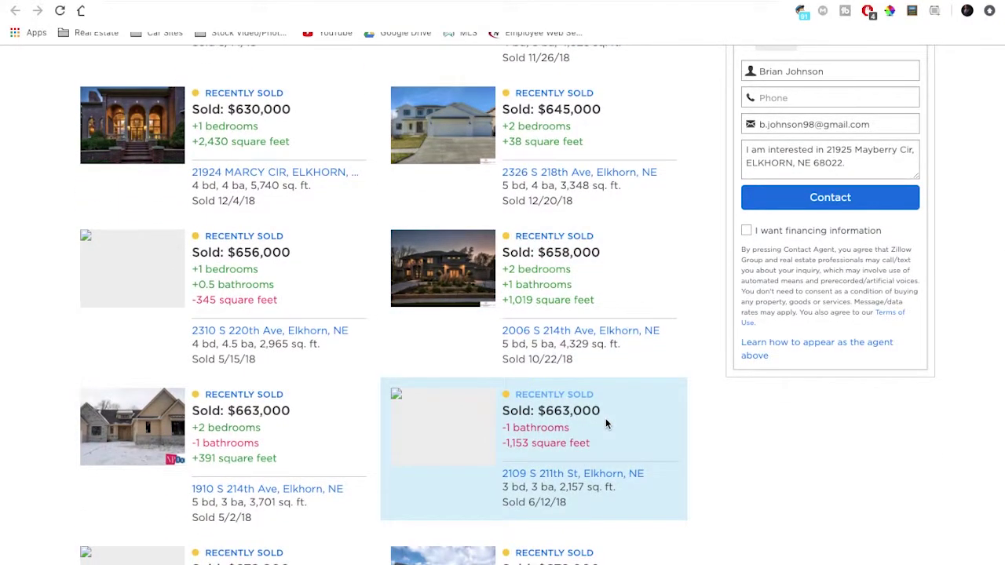
{"action": "scroll", "coordinate": [605, 424], "scroll_direction": "up", "scroll_amount": 8}
{"action": "scroll", "coordinate": [605, 424], "scroll_direction": "up", "scroll_amount": 1}
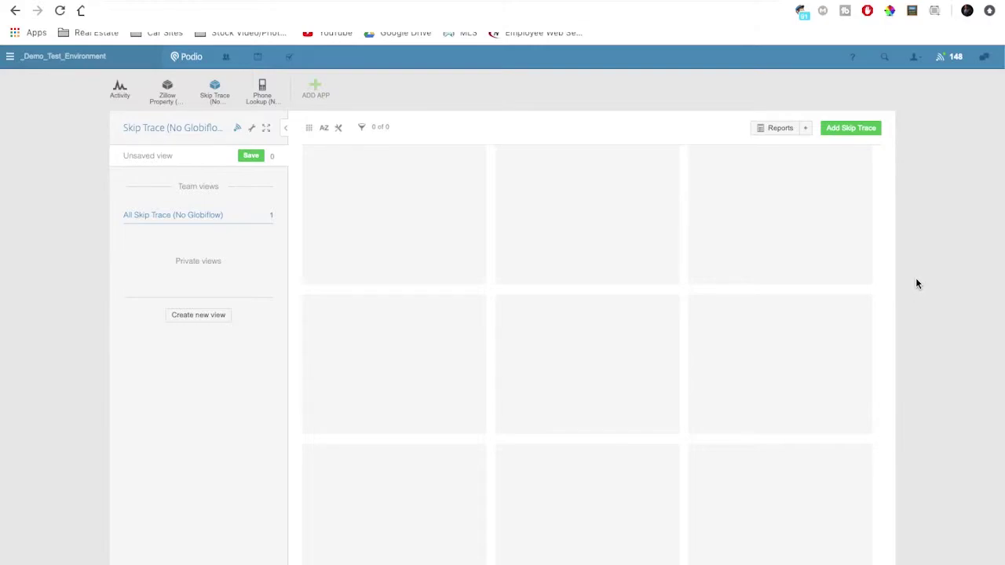
Step: Start a new Skip Trace record with the person's first and last name
{"action": "left_click", "coordinate": [845, 128]}
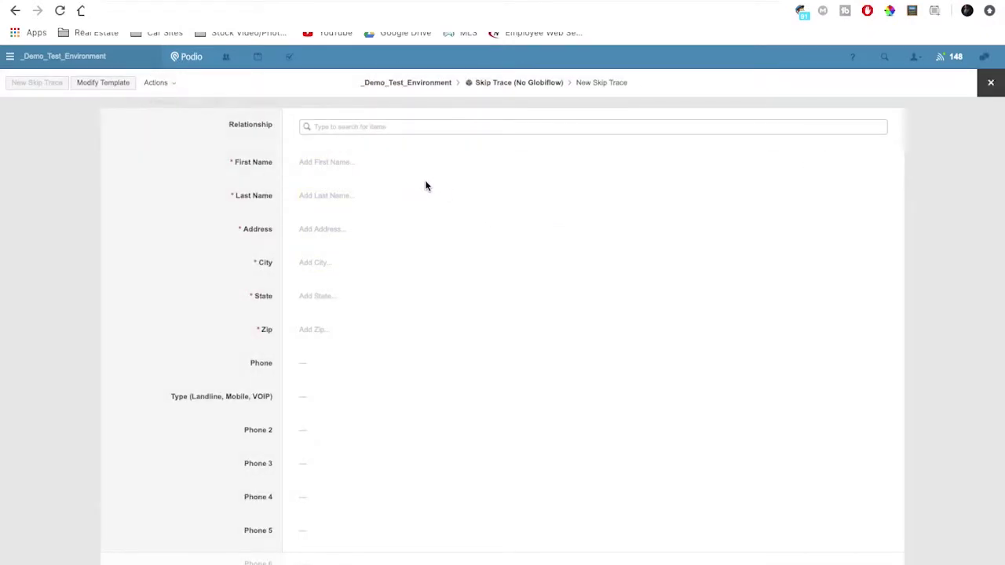
{"action": "left_click", "coordinate": [333, 162]}
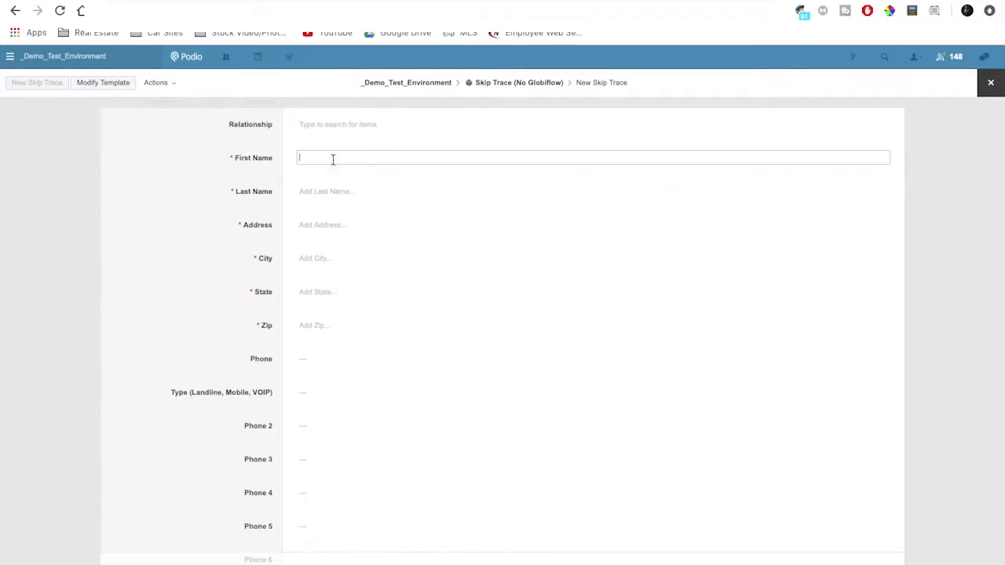
{"action": "left_click", "coordinate": [330, 191]}
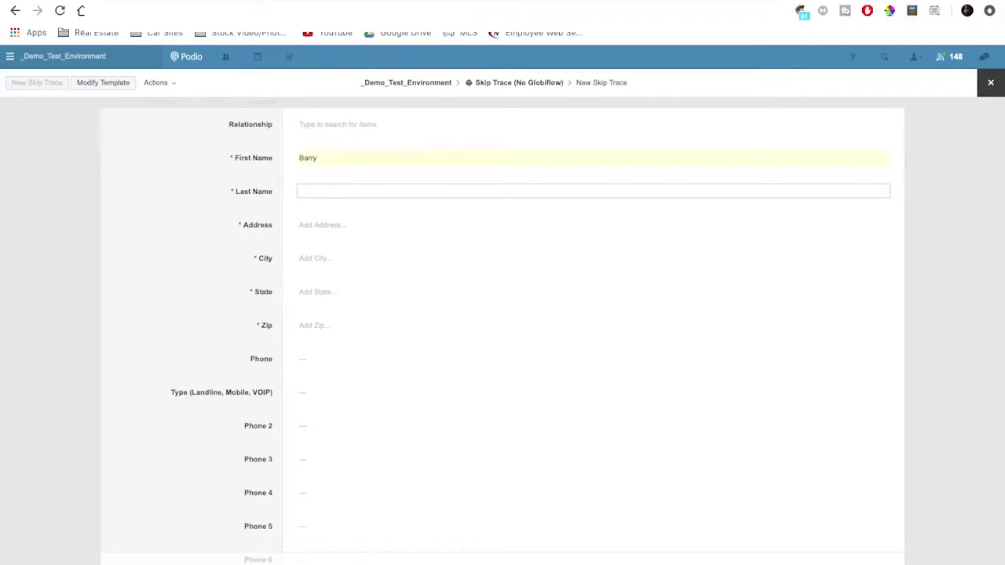
Step: Fill in the person's street address, city, state and zip code
{"action": "key", "text": "Tab"}
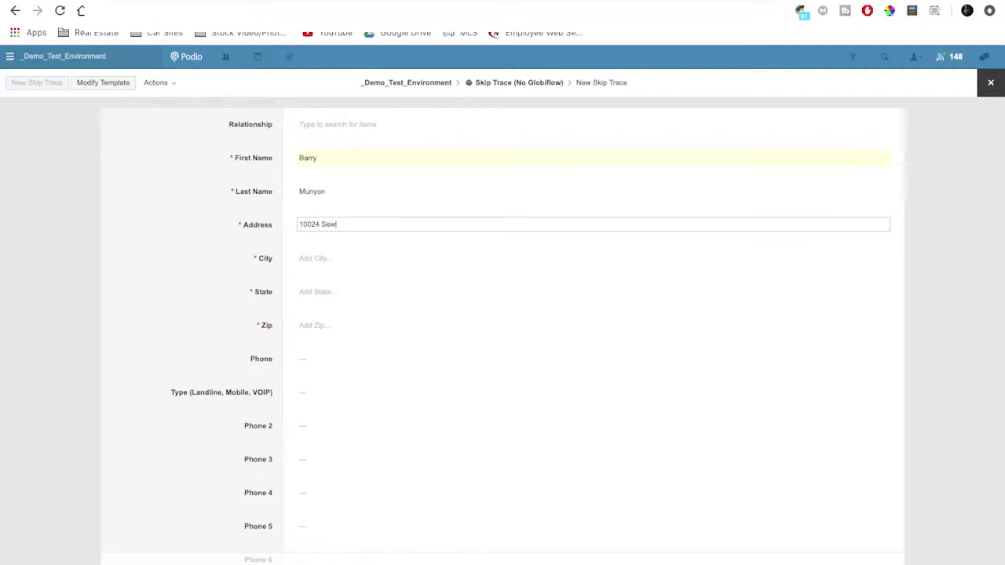
{"action": "key", "text": "Tab"}
{"action": "type", "text": "Omaha"}
{"action": "key", "text": "Tab"}
{"action": "type", "text": "NE"}
{"action": "key", "text": "Tab"}
{"action": "type", "text": "68114"}
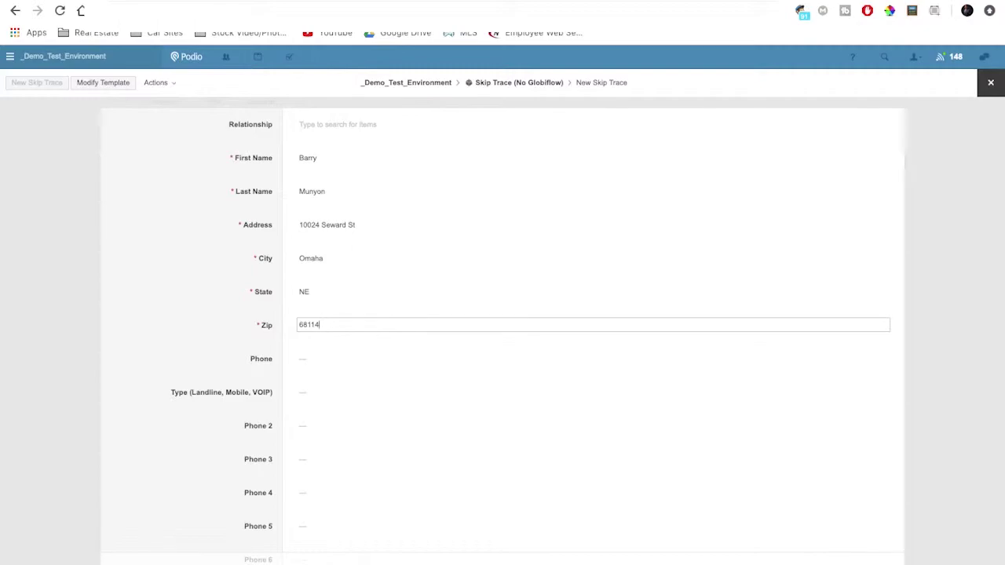
Step: Save the new Skip Trace item to generate its XML results
{"action": "key", "text": "Return"}
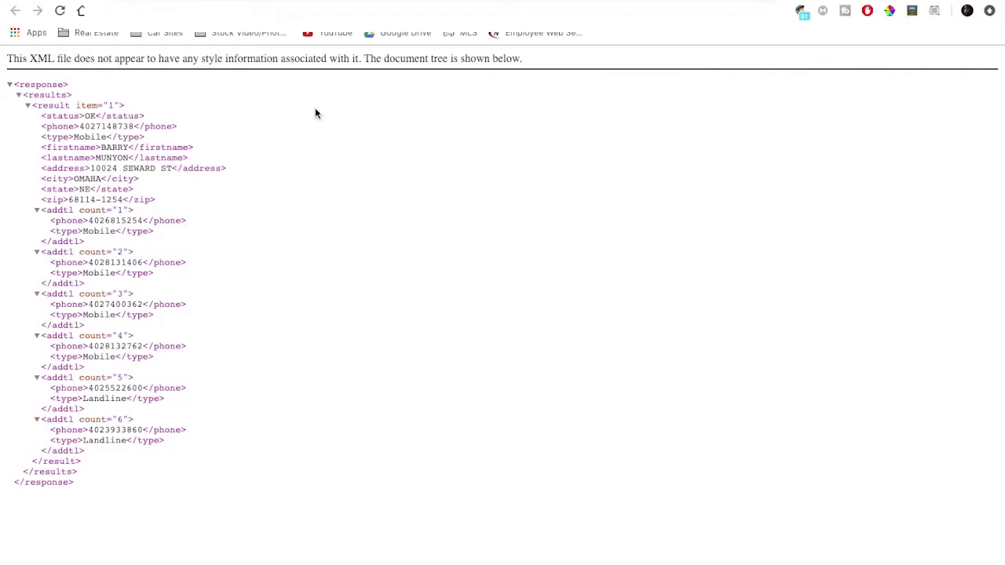
Step: Copy the entire skip-trace XML response and return to the Podio record
{"action": "key", "text": "ctrl+a"}
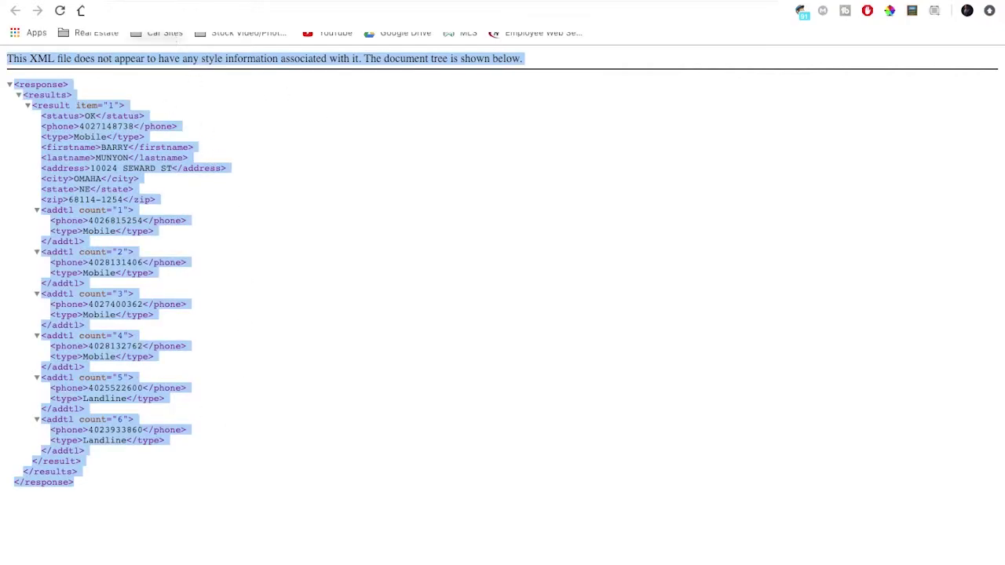
{"action": "key", "text": "ctrl+w"}
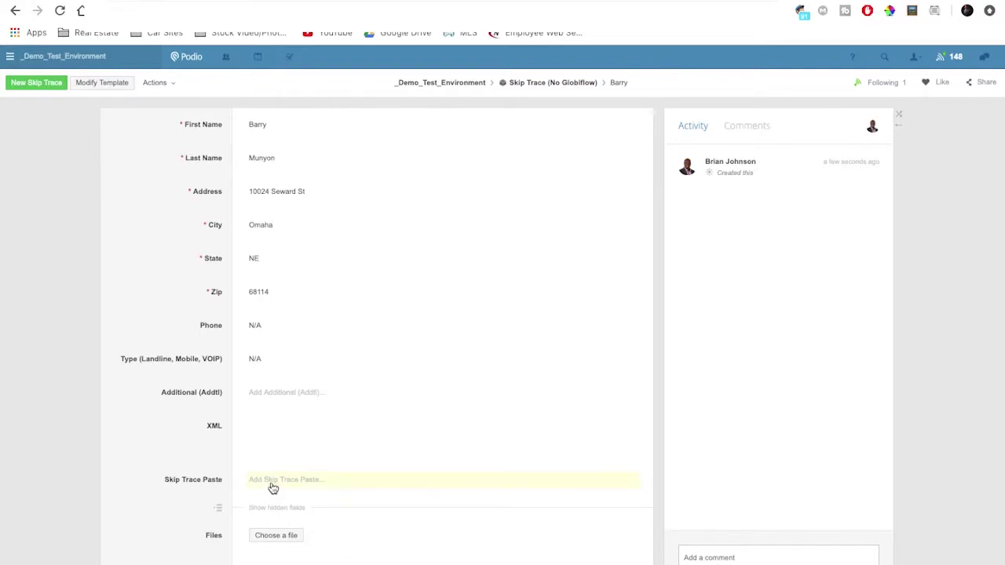
Step: Paste the skip-trace XML into the Skip Trace Paste field and save it
{"action": "left_click", "coordinate": [270, 482]}
{"action": "key", "text": "ctrl+v"}
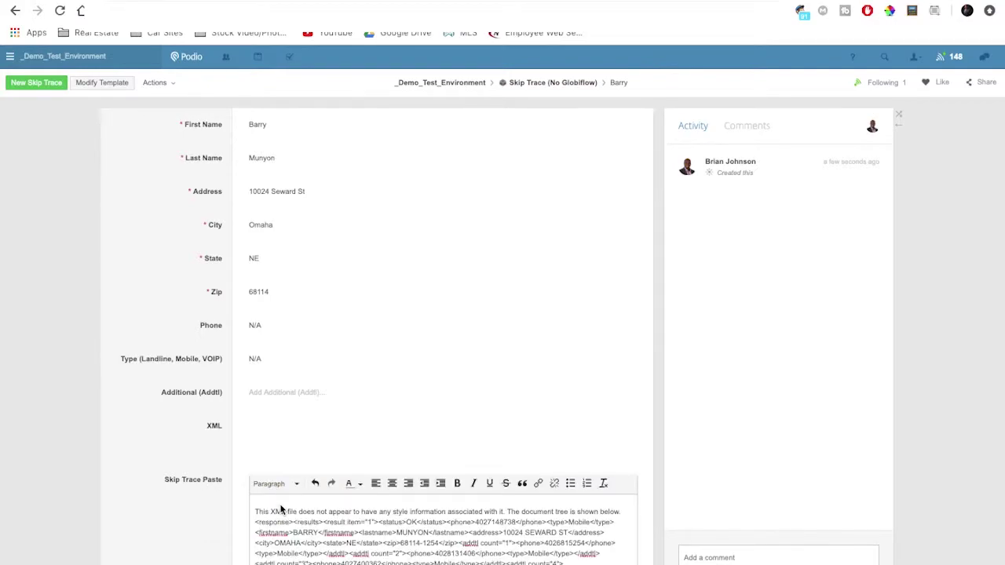
{"action": "left_click", "coordinate": [90, 556]}
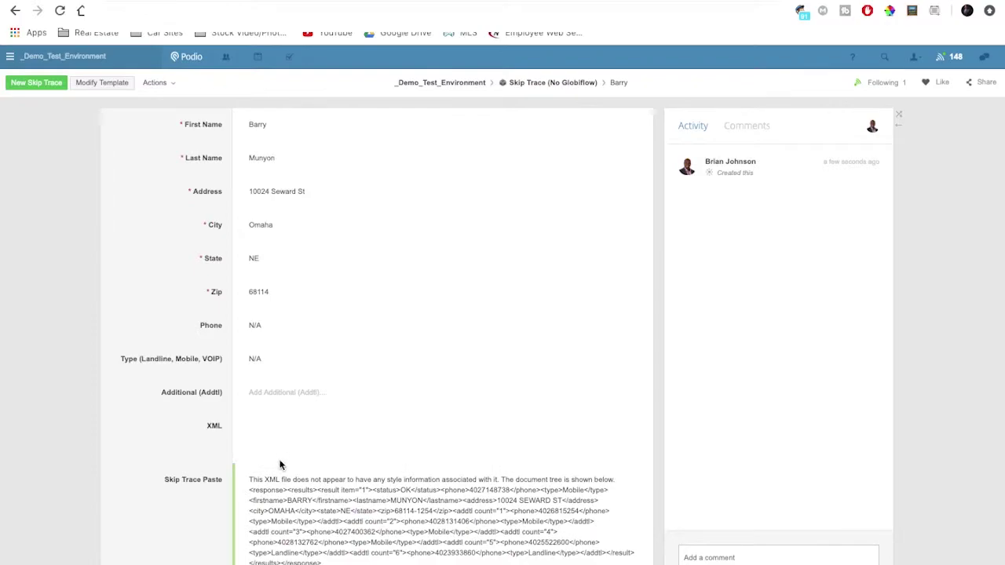